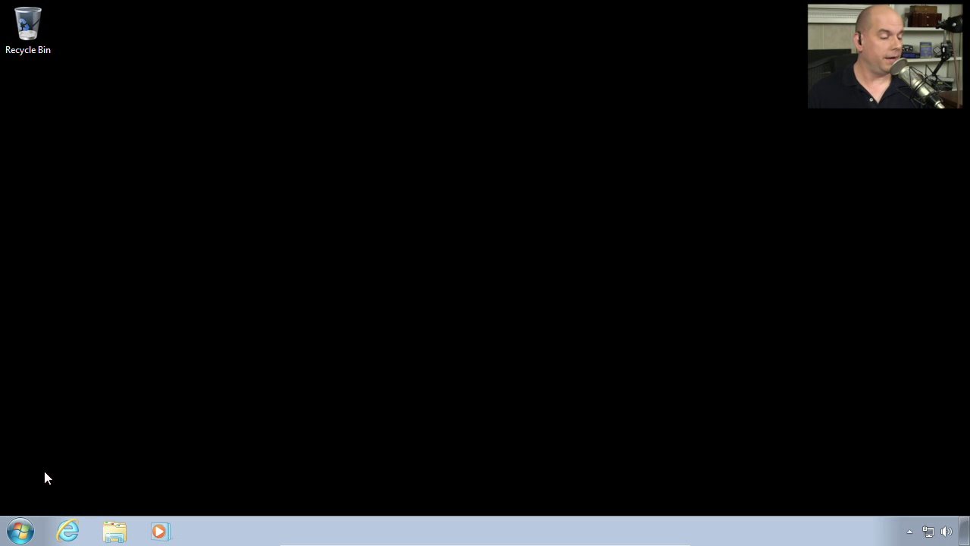
# Launch Print Management from Administrative Tools in the Control Panel
pyautogui.click(20, 530)
pyautogui.click(253, 361)
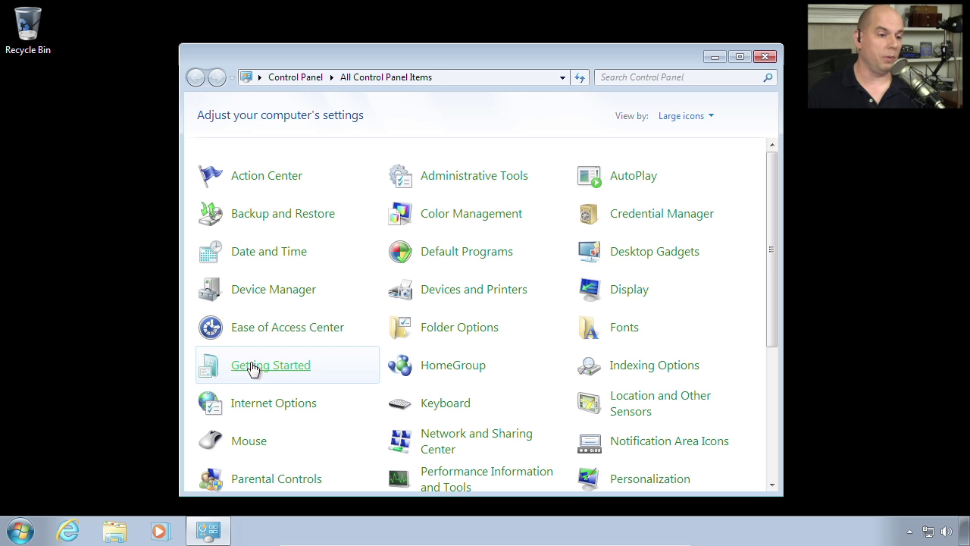
pyautogui.click(475, 176)
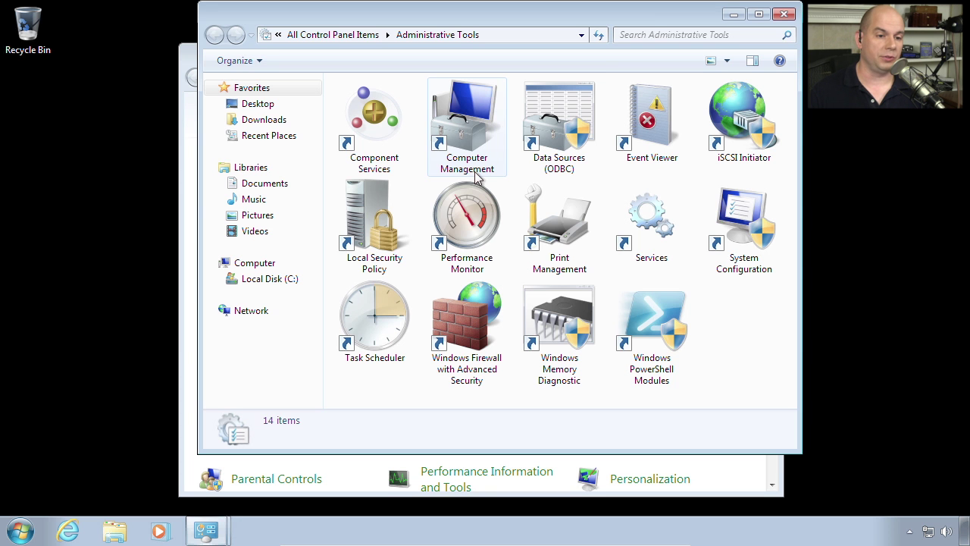
pyautogui.click(561, 234)
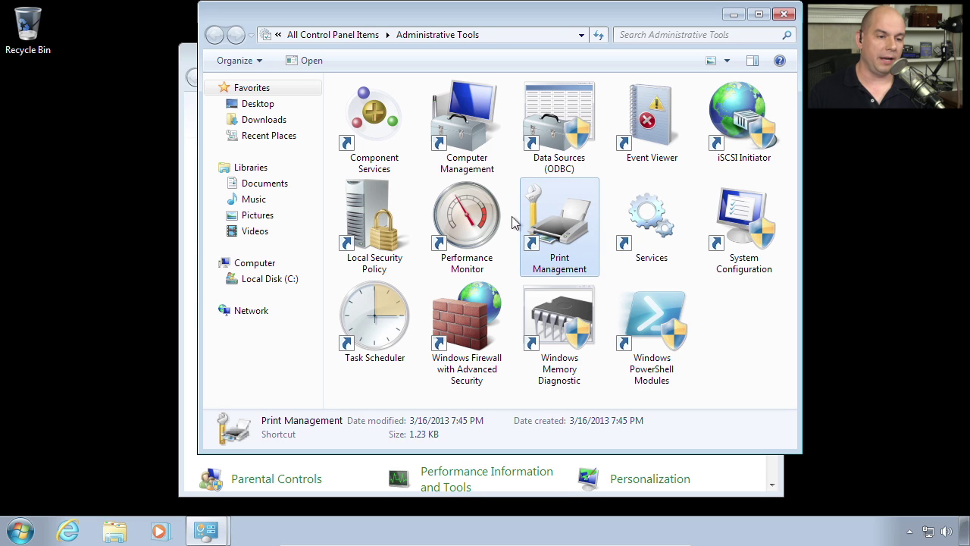
pyautogui.doubleClick(571, 238)
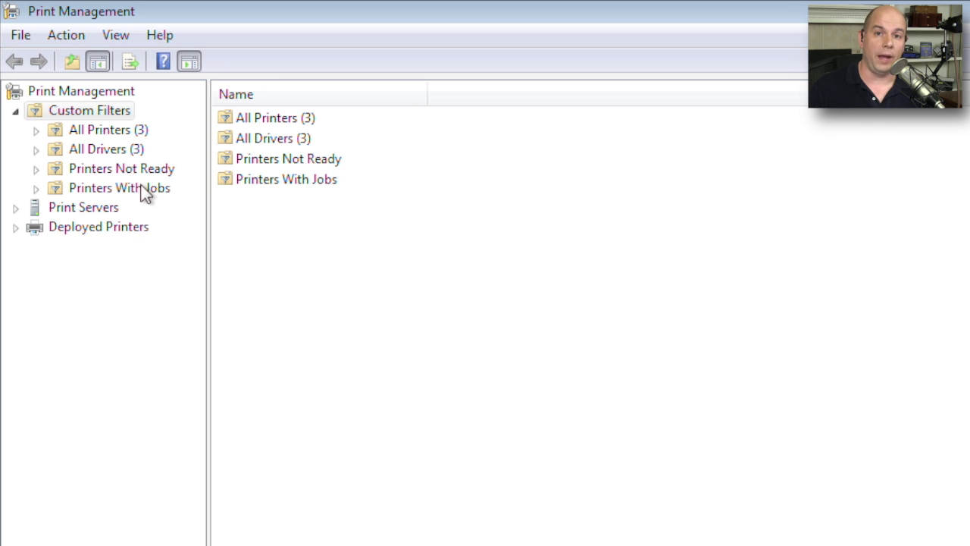
# Show Printers Not Ready (Brother MFC-845CW, toner low), expand Print Servers, then list all printers
pyautogui.click(97, 174)
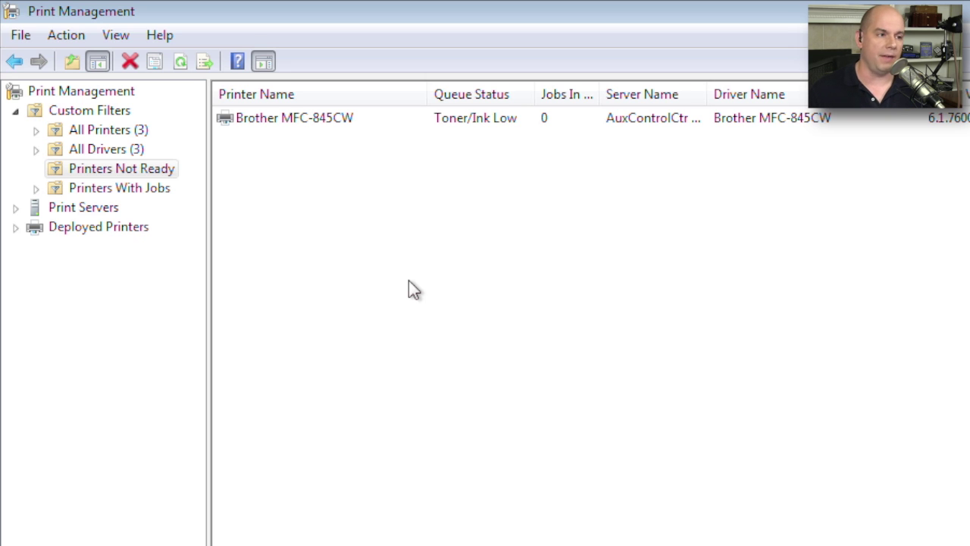
pyautogui.click(16, 208)
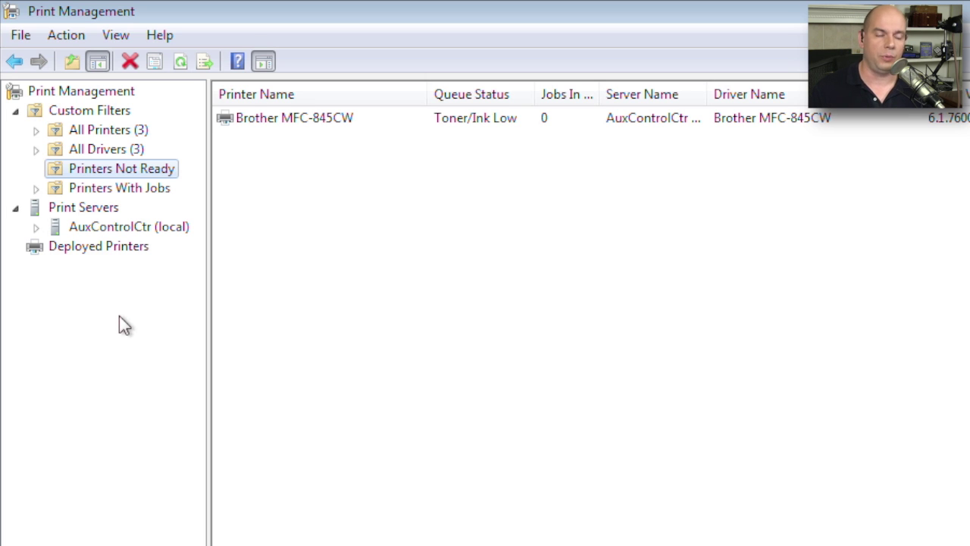
pyautogui.click(121, 130)
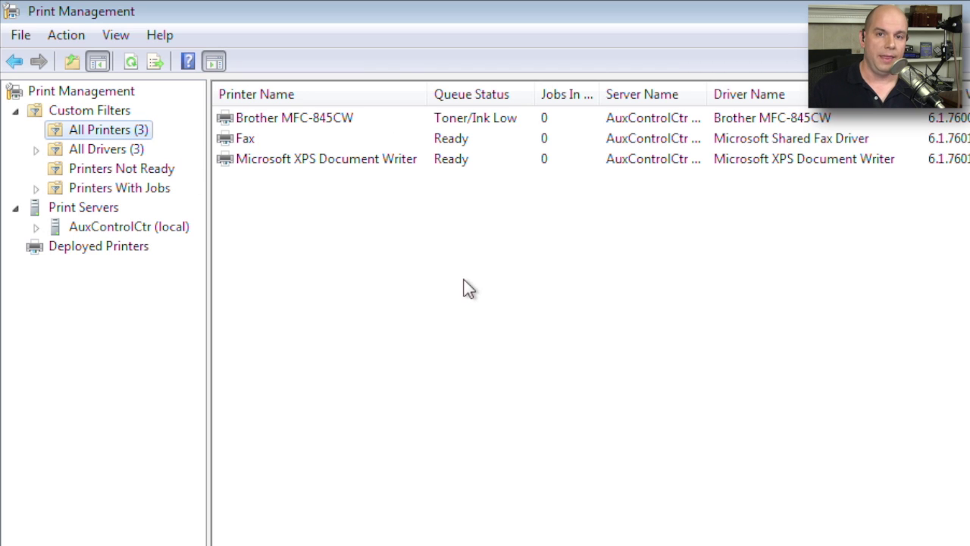
# Review the three installed drivers, selecting then deselecting the Brother MFC-845CW driver, and return to Printers Not Ready
pyautogui.click(109, 150)
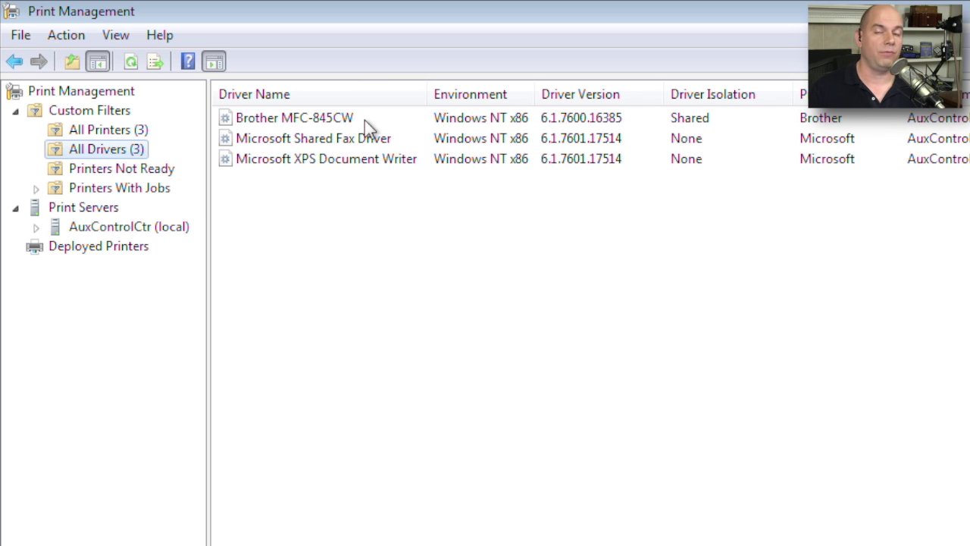
pyautogui.click(519, 123)
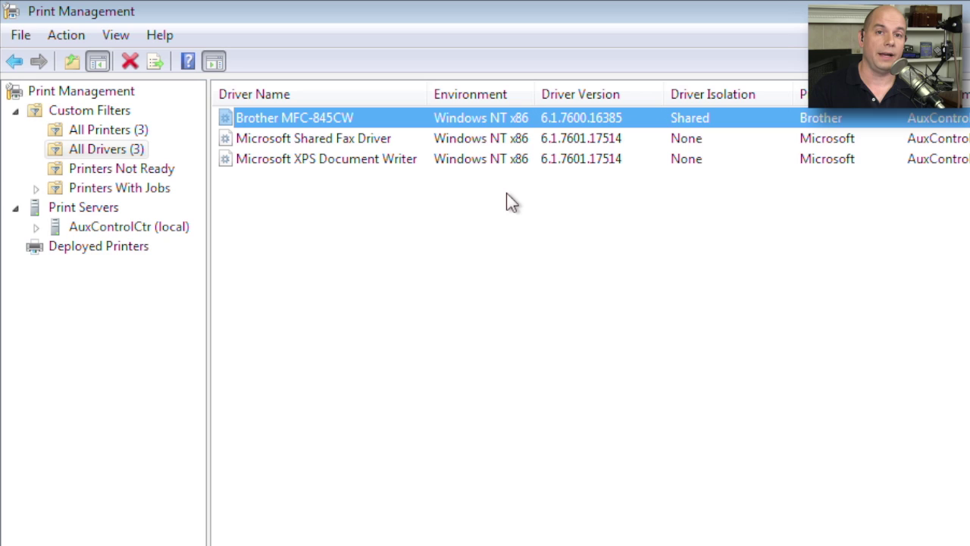
pyautogui.click(350, 247)
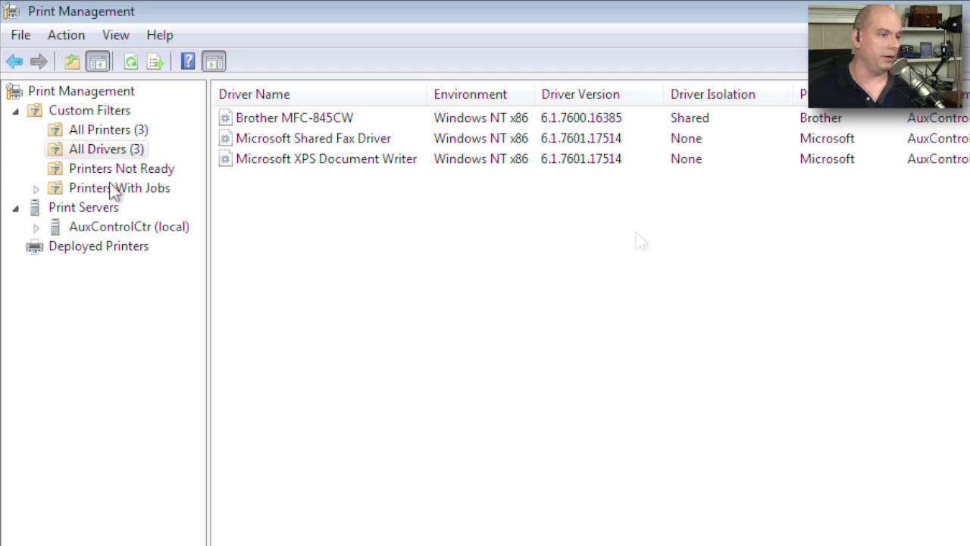
pyautogui.click(156, 168)
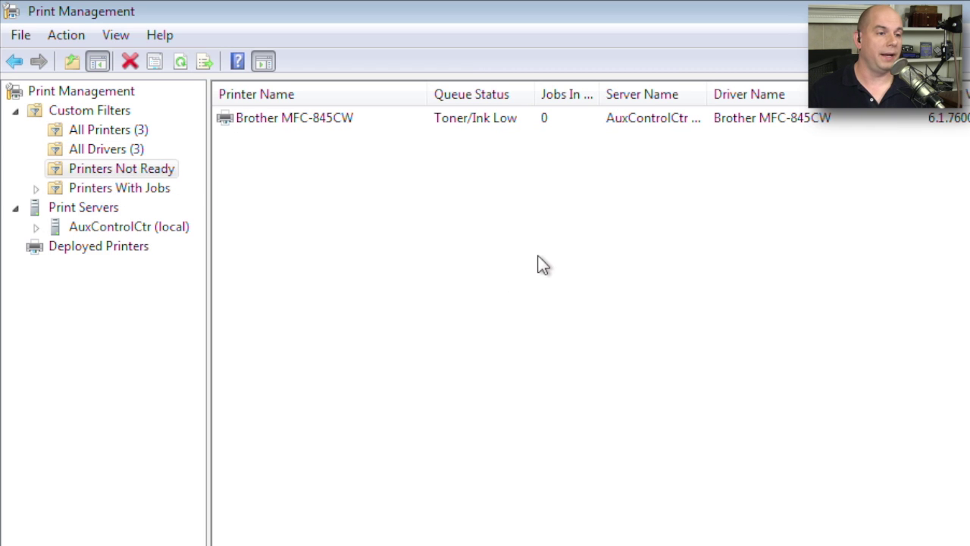
# Select the Brother MFC-845CW in Printers Not Ready and bring up its action menu
pyautogui.click(301, 121)
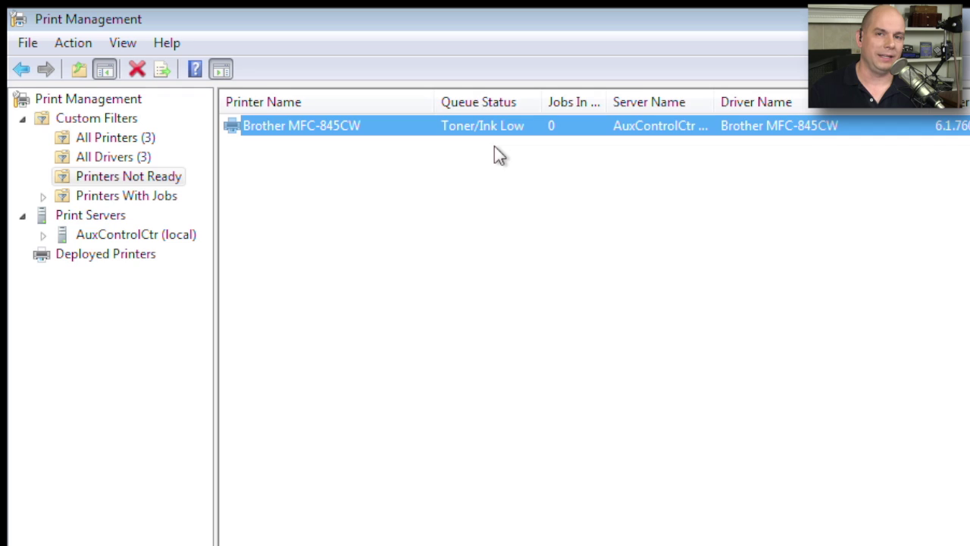
pyautogui.rightClick(311, 129)
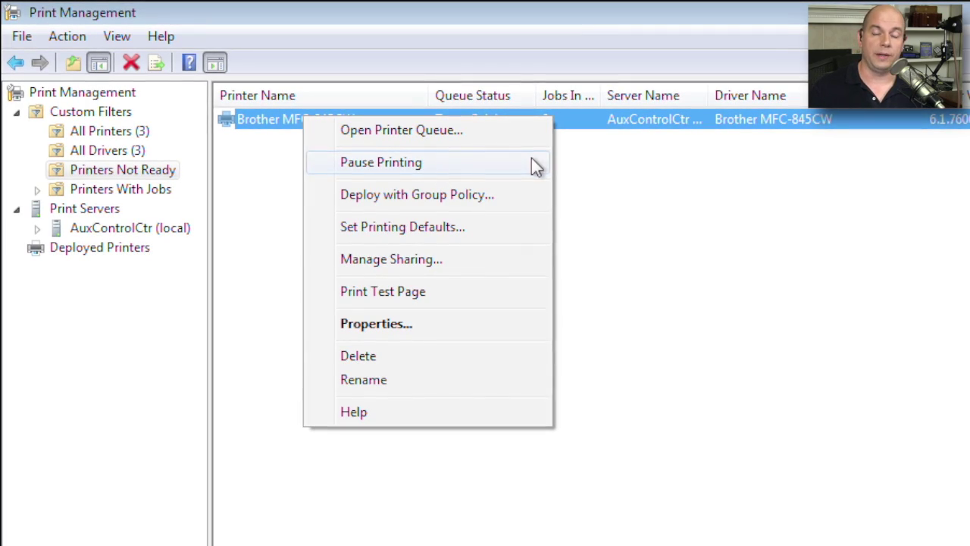
# Choose Properties for the Brother MFC-845CW printer
pyautogui.click(398, 325)
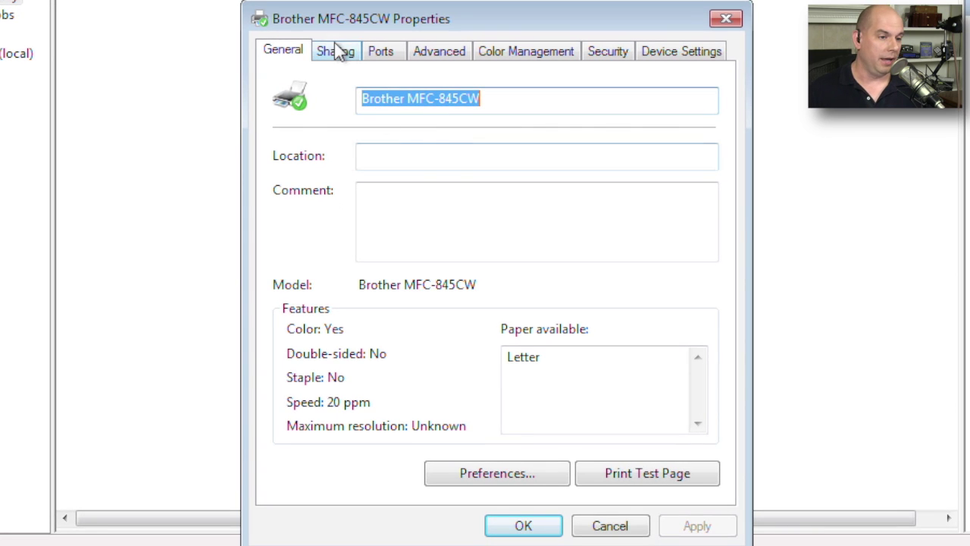
# Review the Brother printer's Sharing options and scroll through its Ports list
pyautogui.click(339, 50)
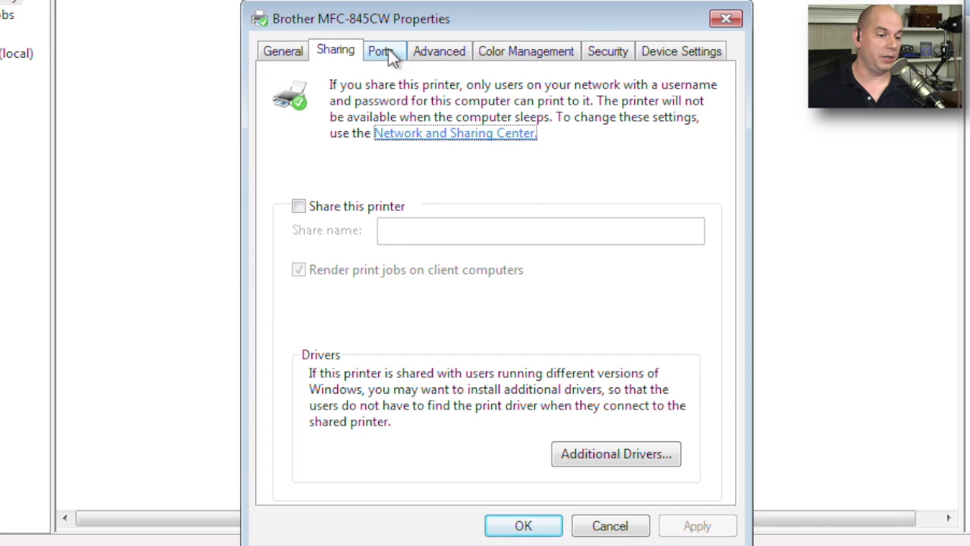
pyautogui.click(381, 51)
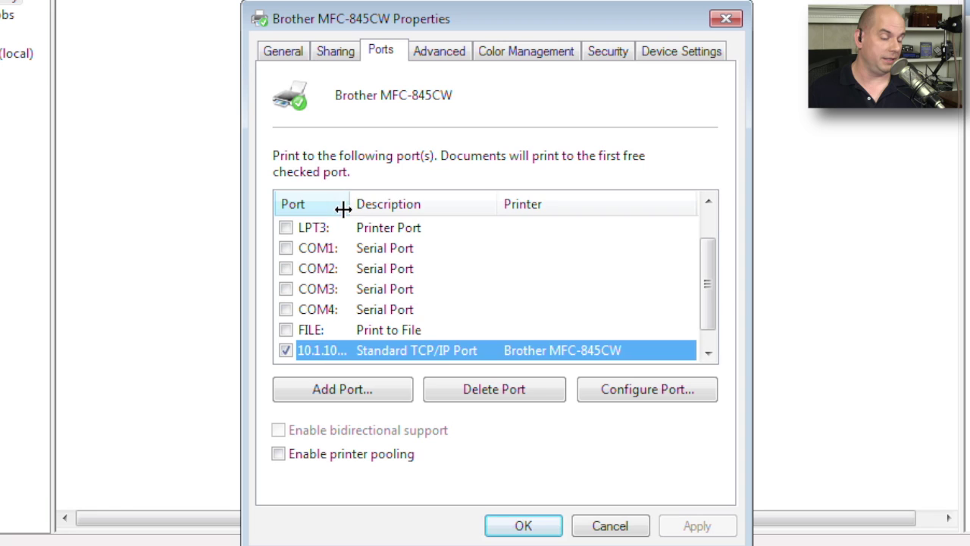
pyautogui.moveTo(343, 209); pyautogui.dragTo(384, 206)
pyautogui.scroll(-1, 444, 289)
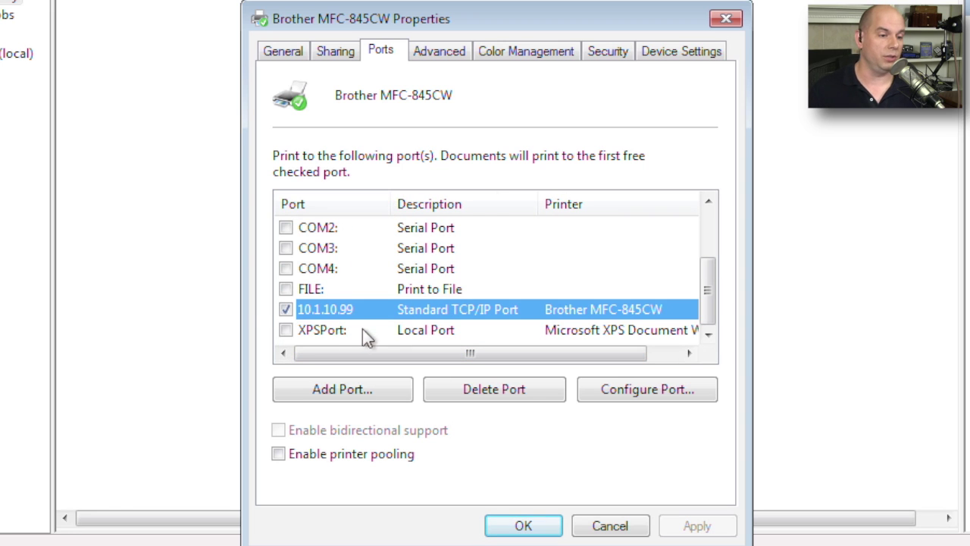
# Check Advanced, Color Management and Security, ending on Device Settings with Letter on Auto Feed
pyautogui.click(436, 50)
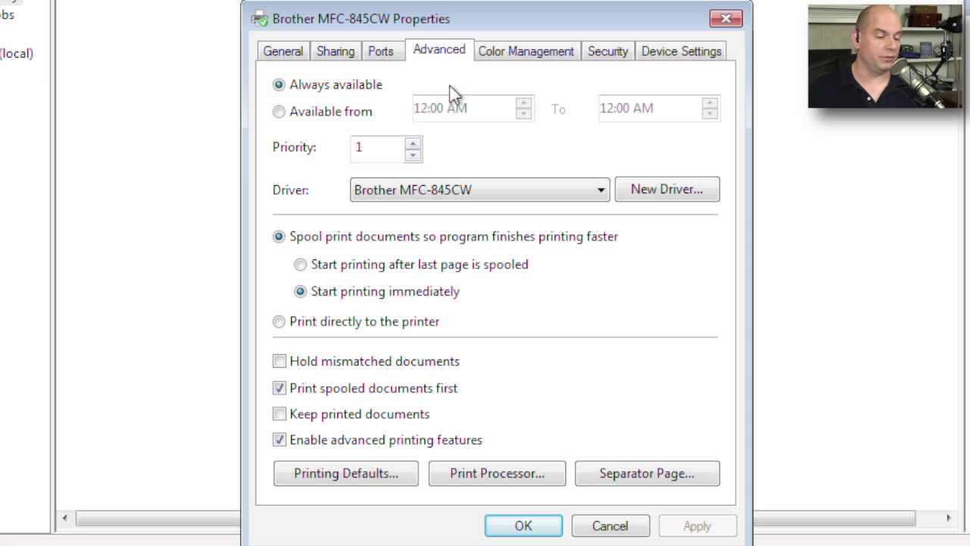
pyautogui.click(552, 53)
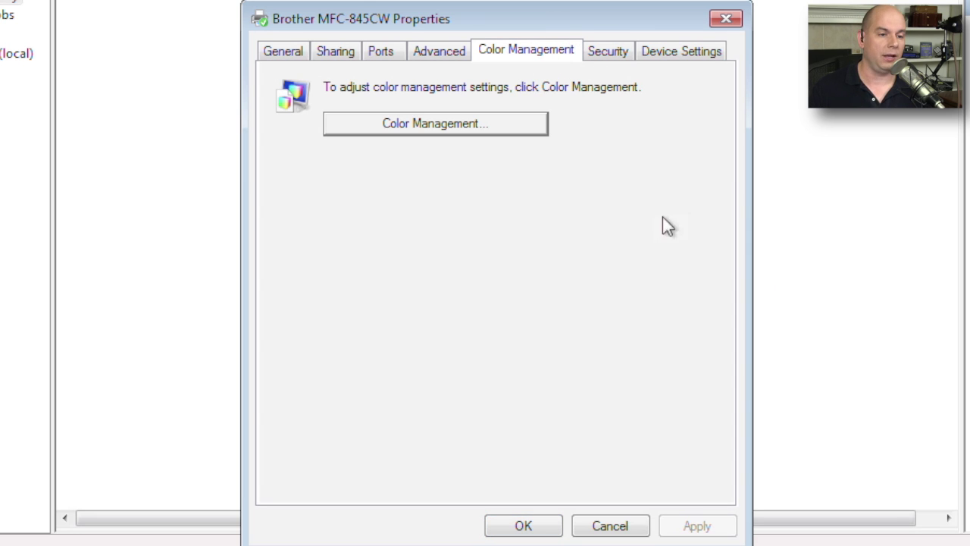
pyautogui.click(606, 50)
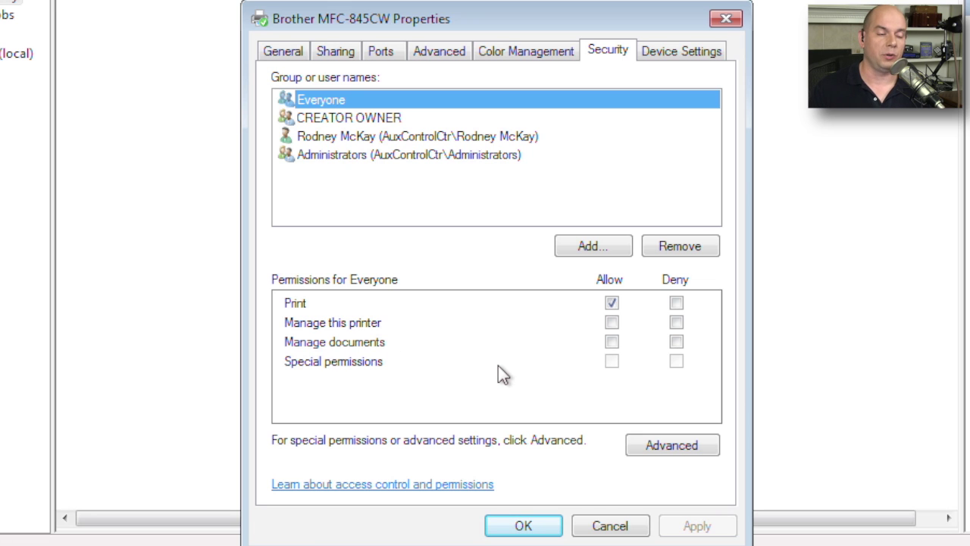
pyautogui.click(700, 60)
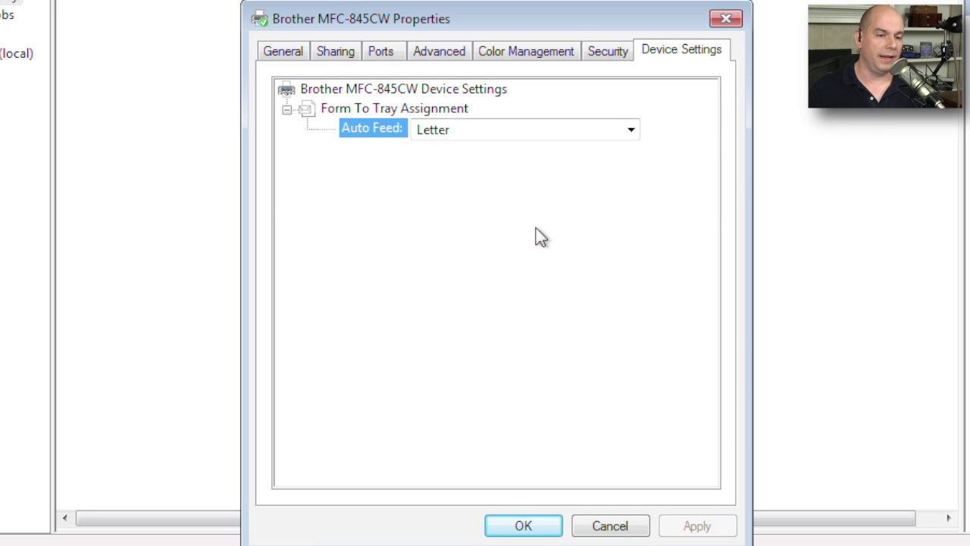